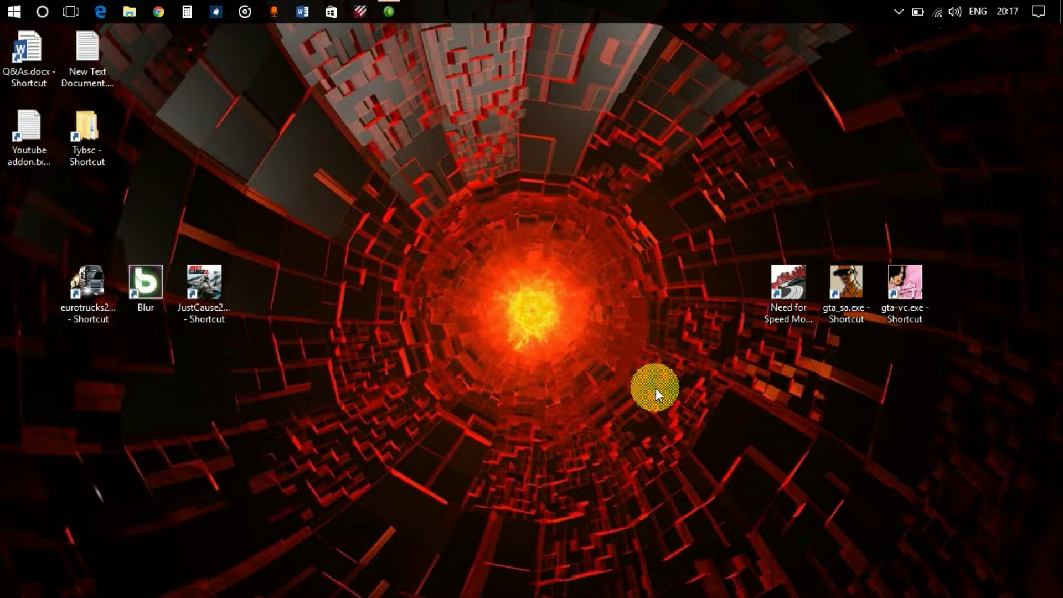
- Search Windows for 'sound' and open the Sound control panel
key(super)
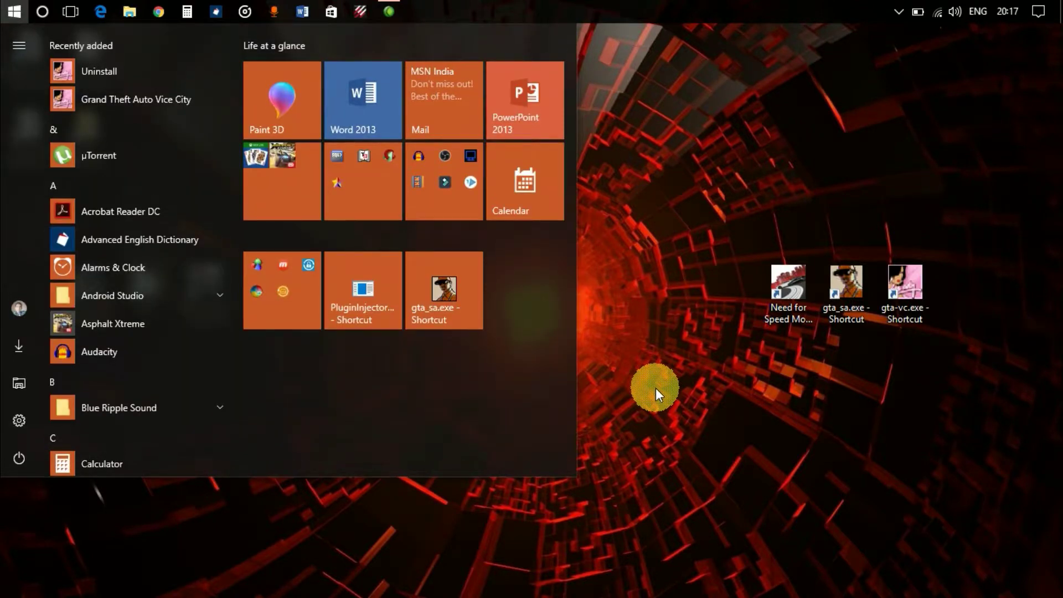
key(super+s)
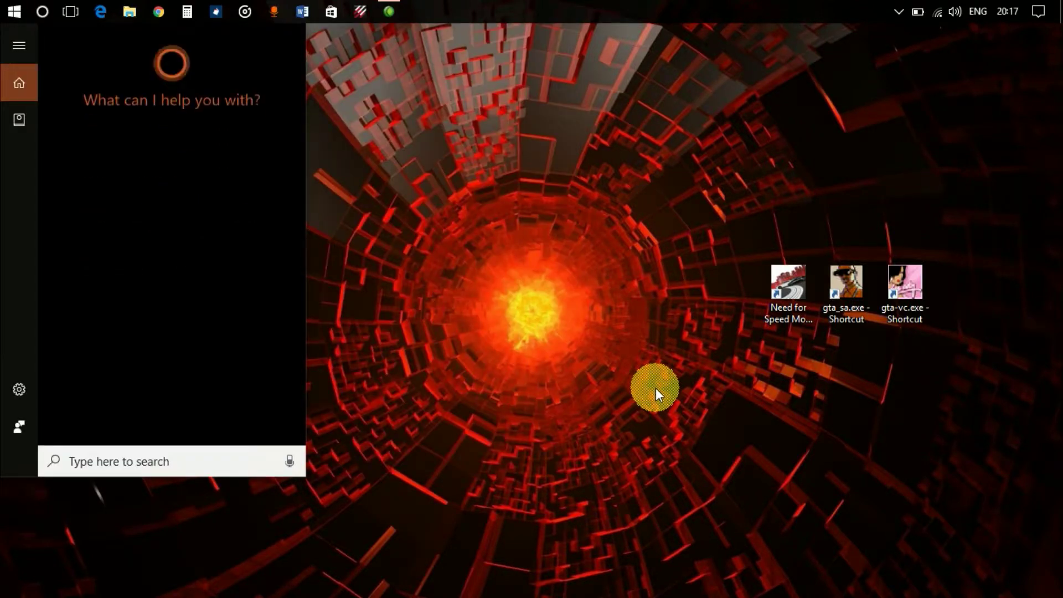
text(s)
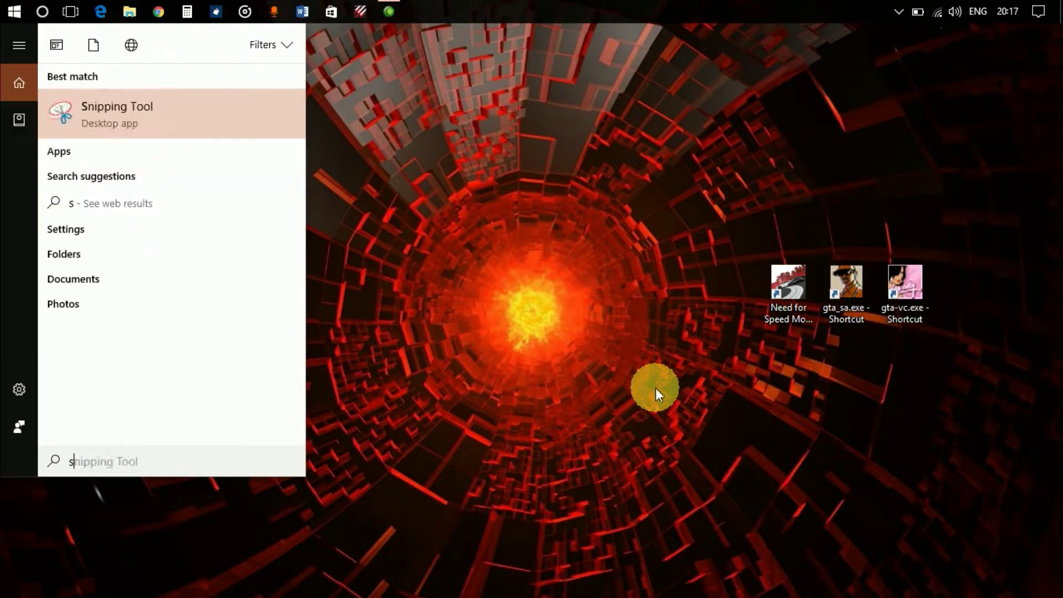
text(oun)
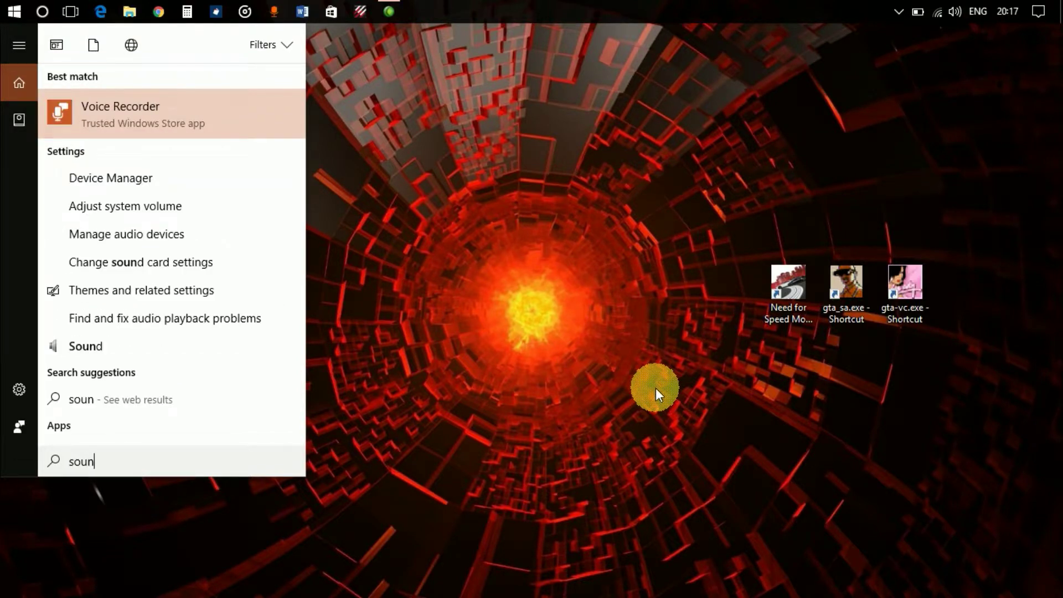
text(d)
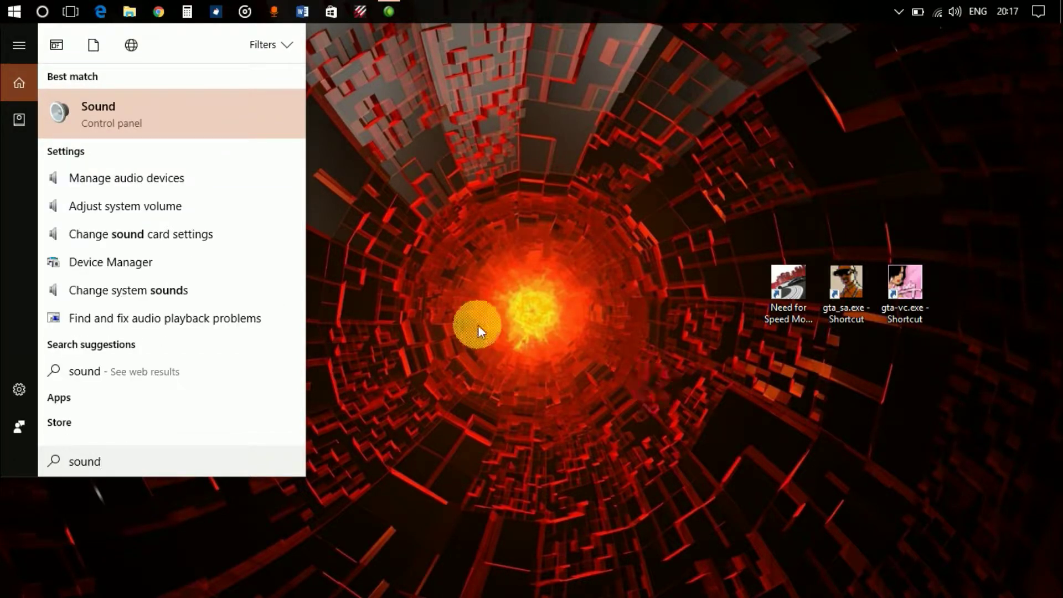
mouse_move(166, 114)
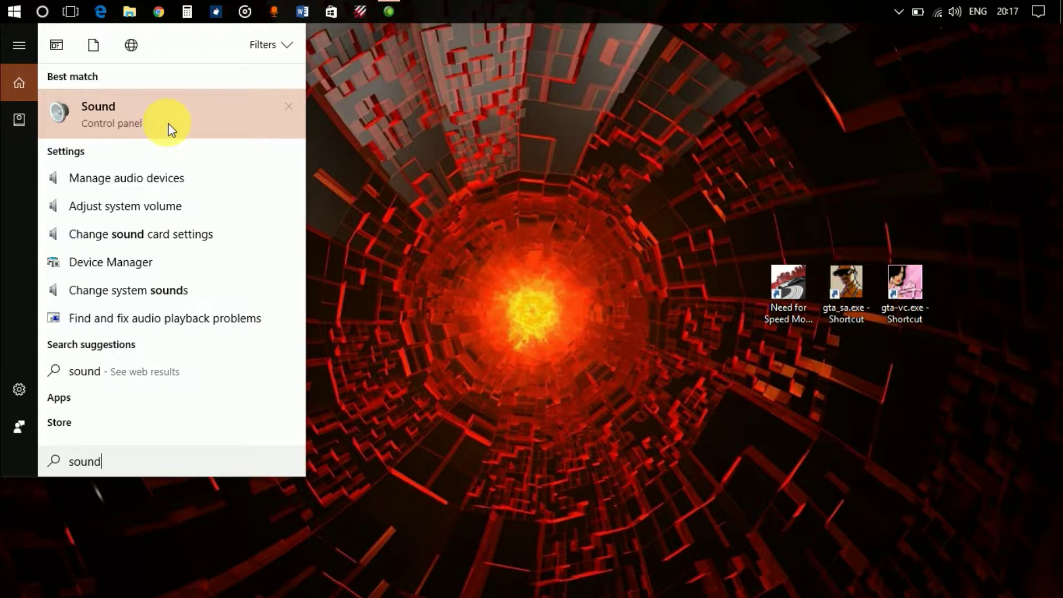
click(169, 127)
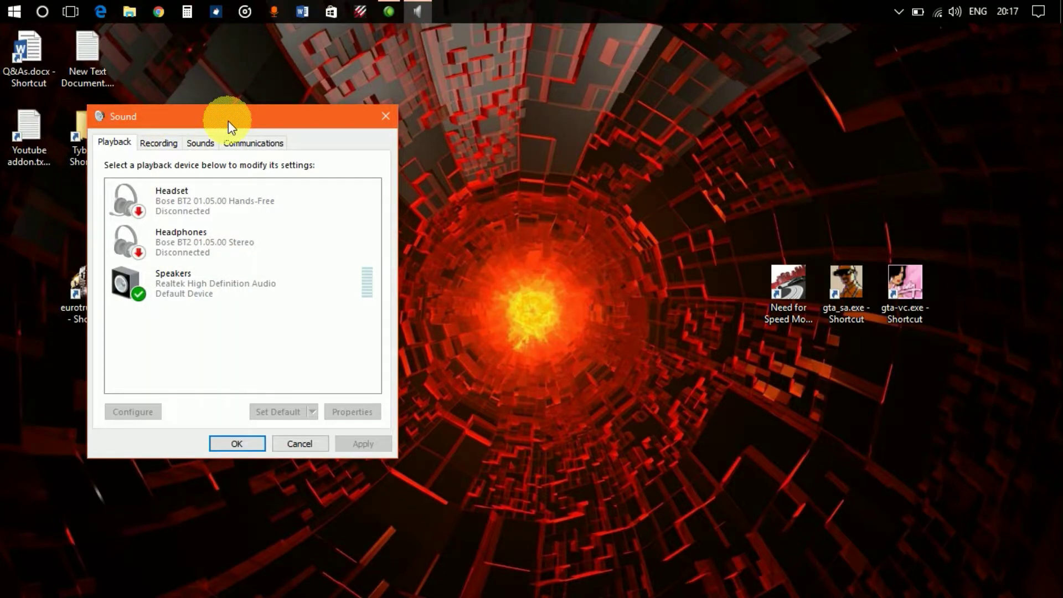
- Switch the Sound dialog to its Recording tab
click(167, 146)
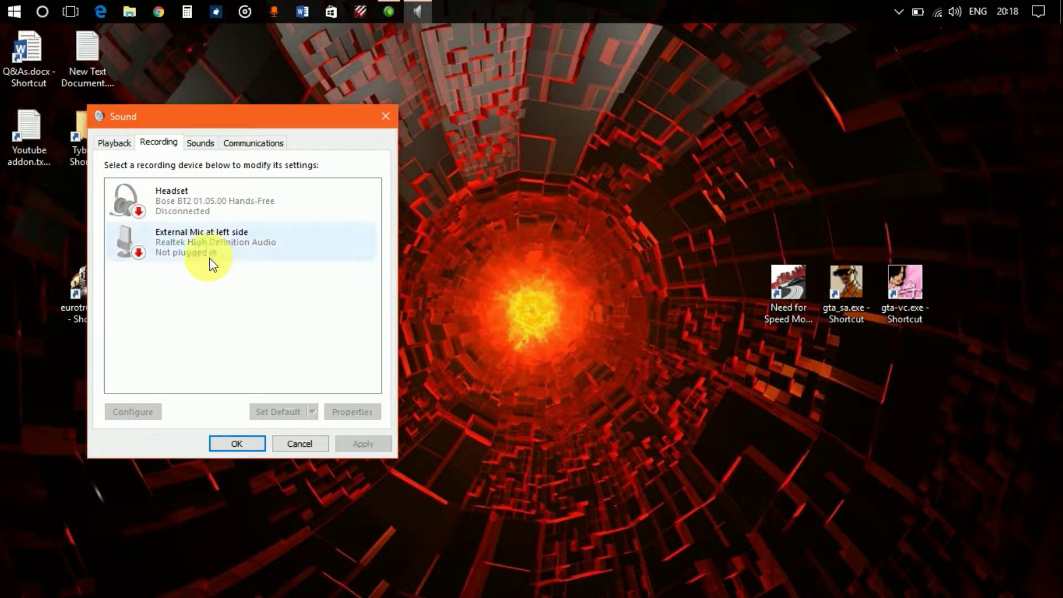
- Turn on Show Disabled Devices, then refresh via the Playback tab and back
right_click(226, 295)
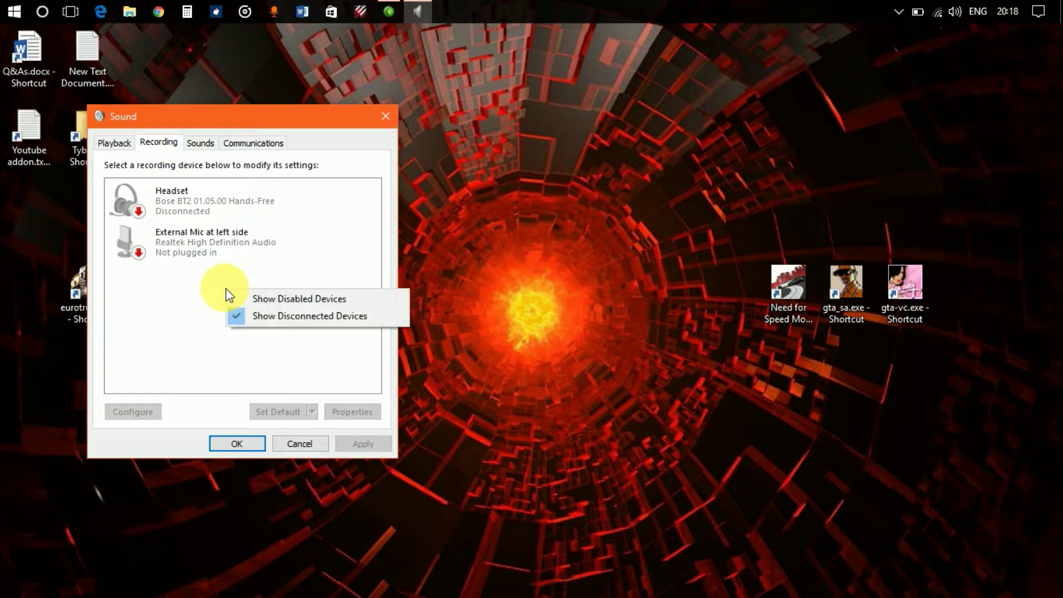
click(254, 298)
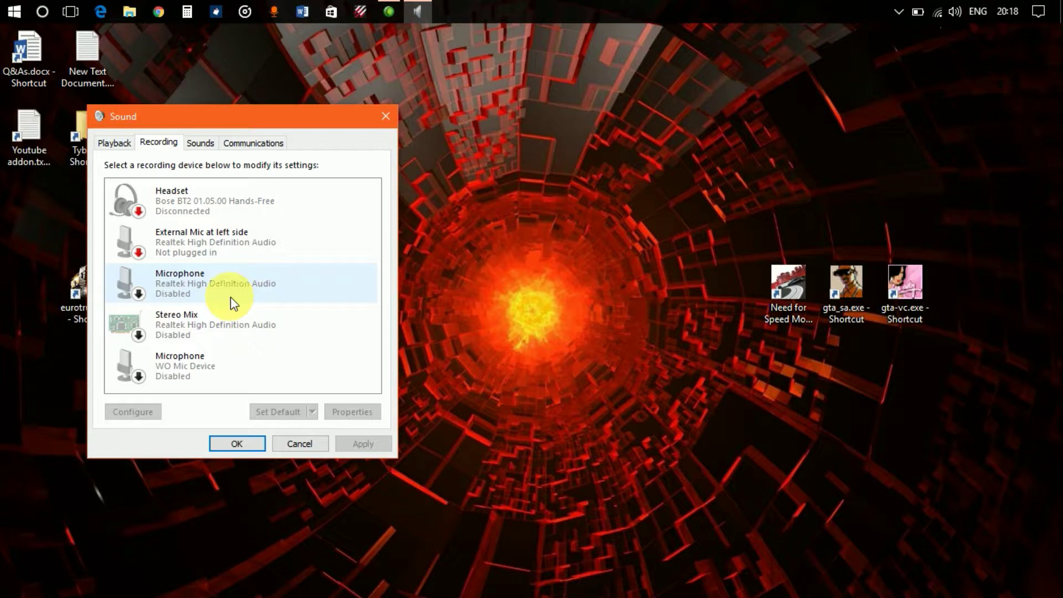
click(119, 143)
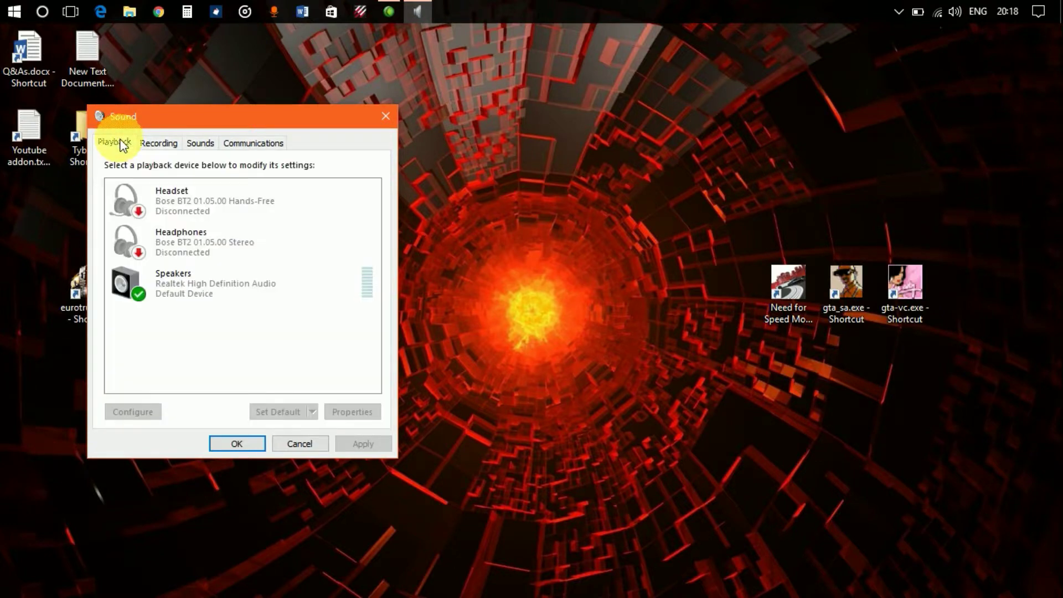
click(157, 145)
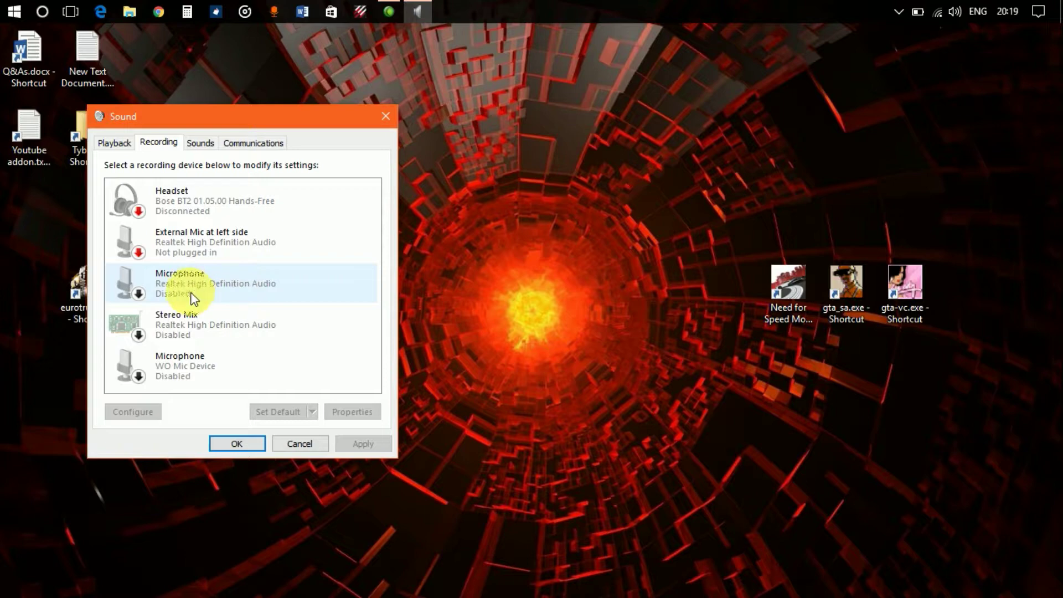
- Enable the disabled Realtek Microphone from its right-click menu
click(192, 297)
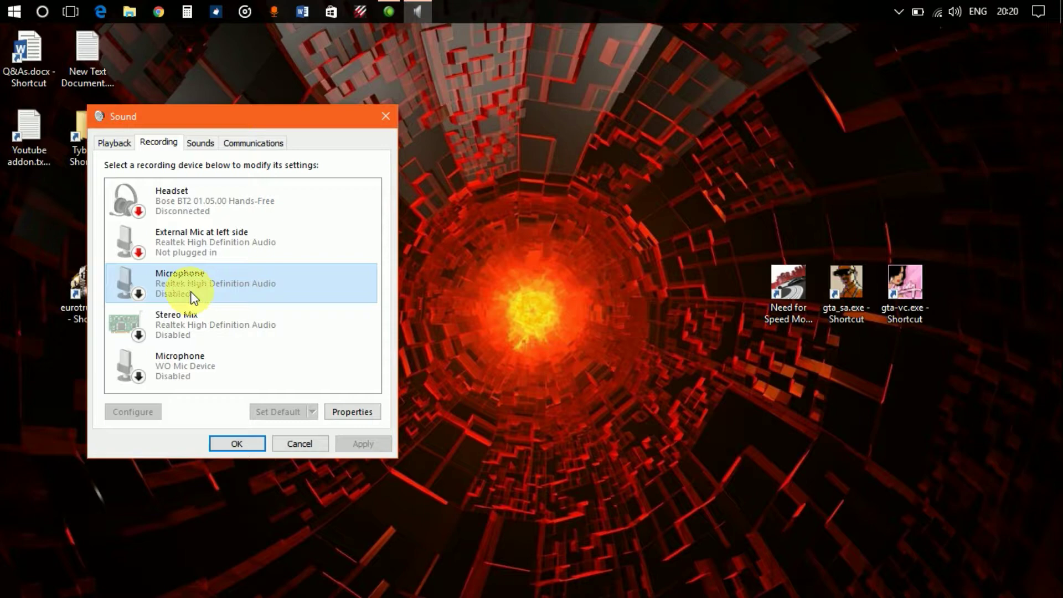
right_click(192, 296)
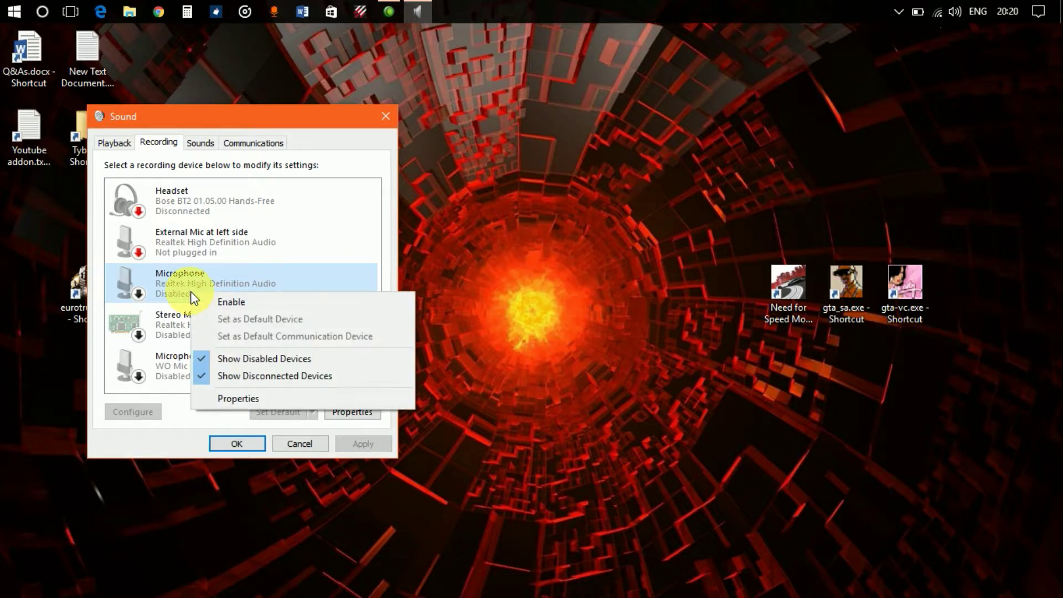
click(234, 306)
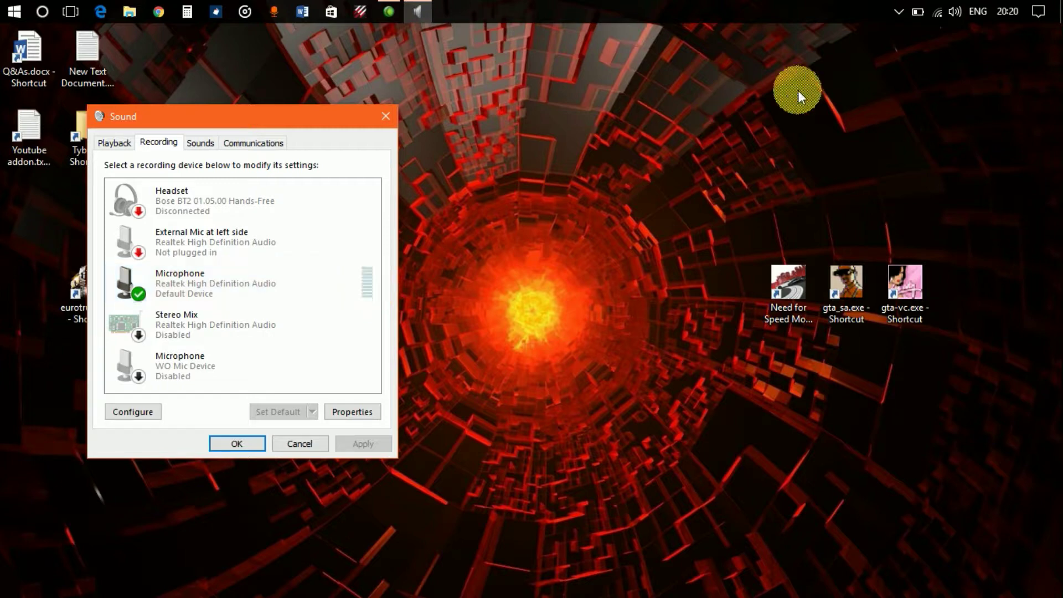
click(955, 12)
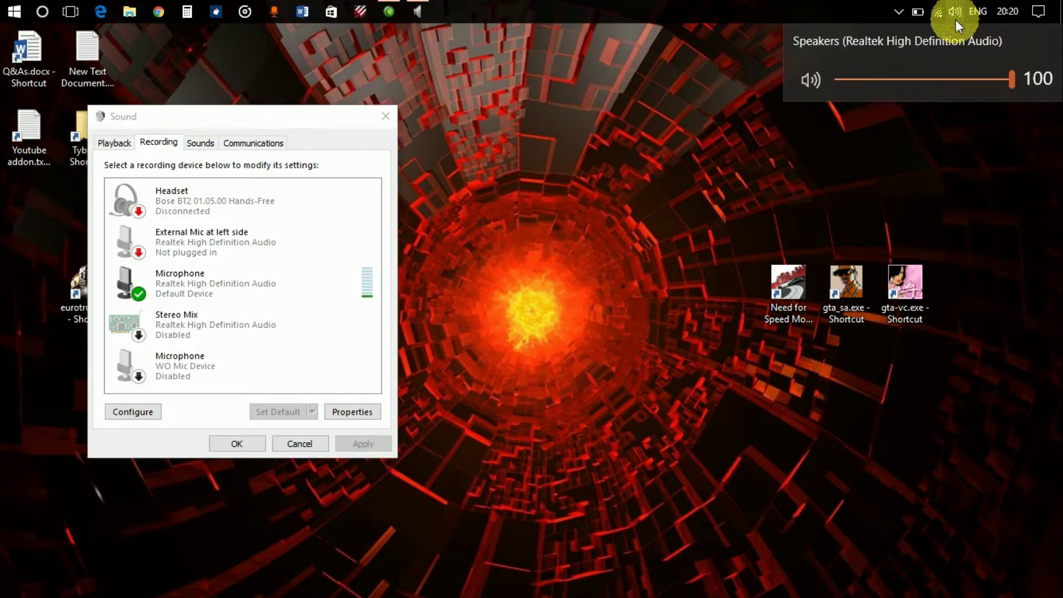
click(696, 97)
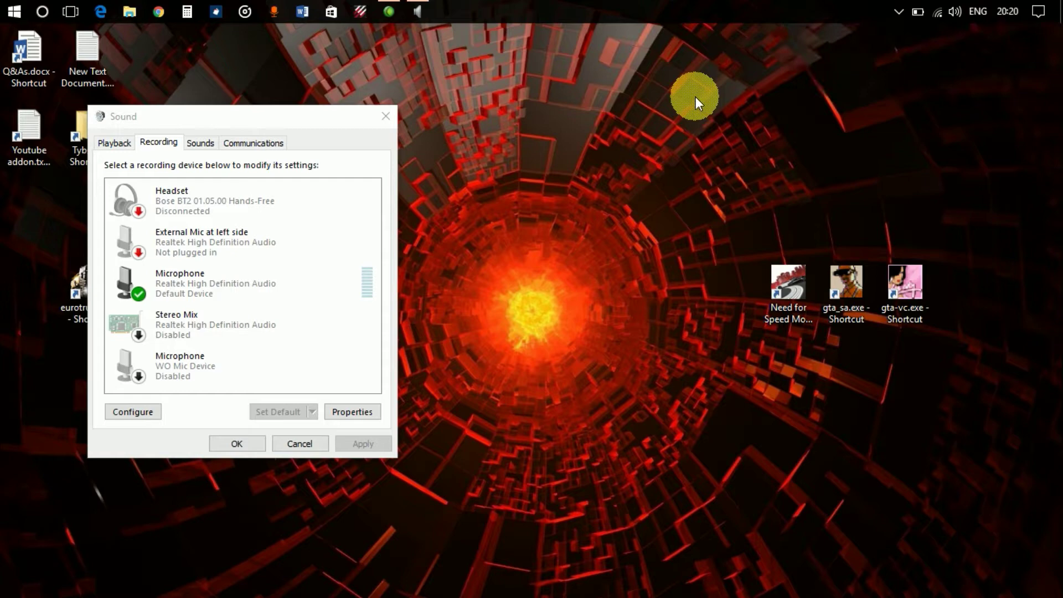